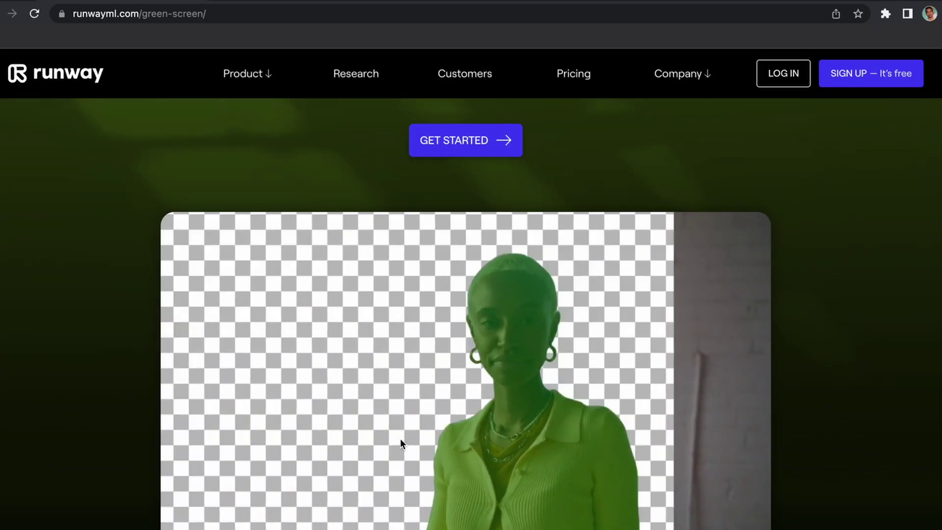
# Scroll through the Runway homepage to look over its features.
pyautogui.scroll(-10, 401, 443)
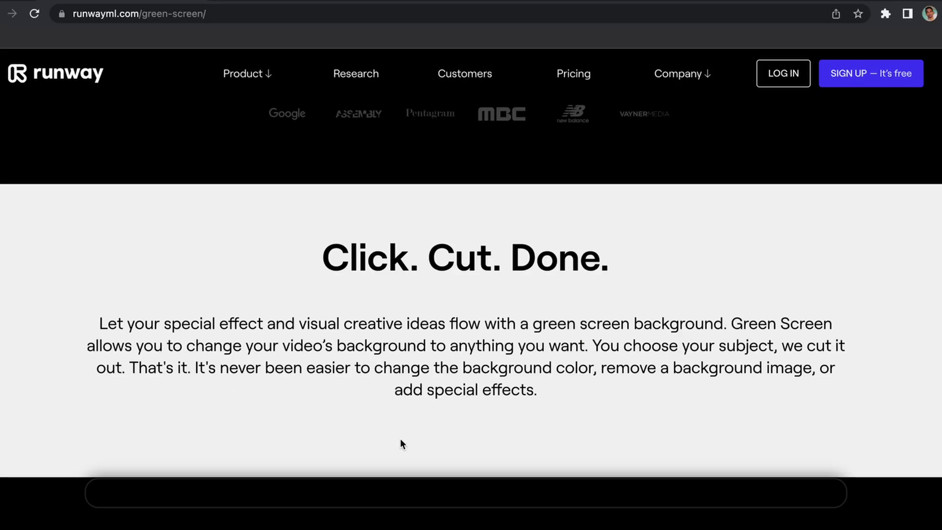
pyautogui.scroll(-10, 401, 443)
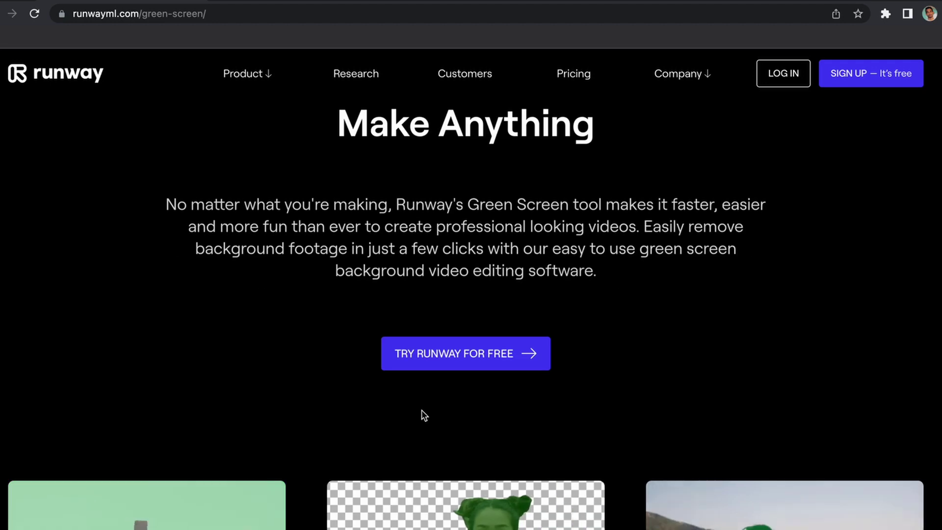
pyautogui.scroll(-2, 467, 390)
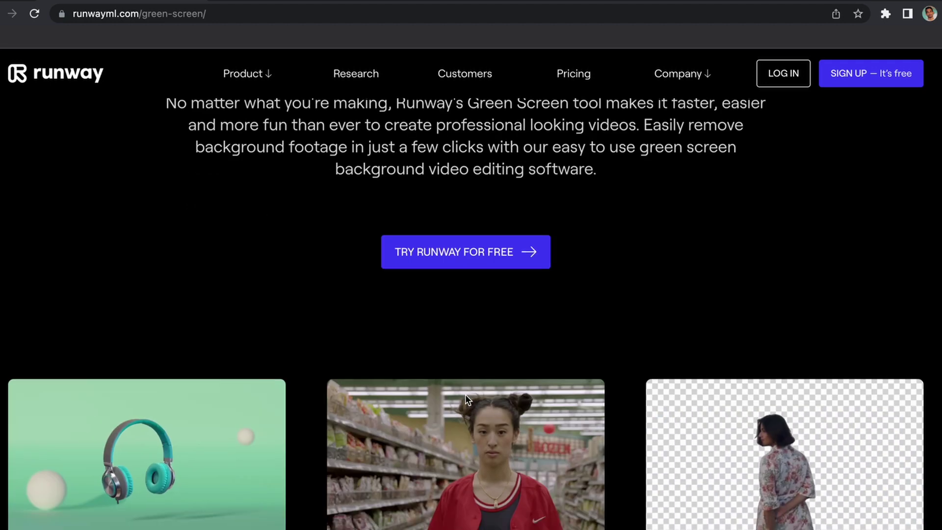
pyautogui.scroll(-5, 465, 394)
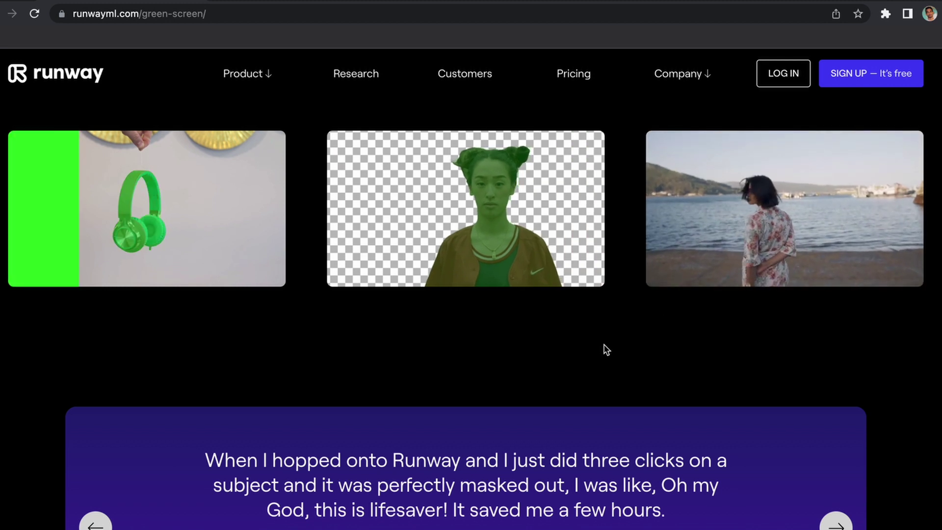
pyautogui.scroll(-4, 607, 349)
pyautogui.scroll(-5, 607, 349)
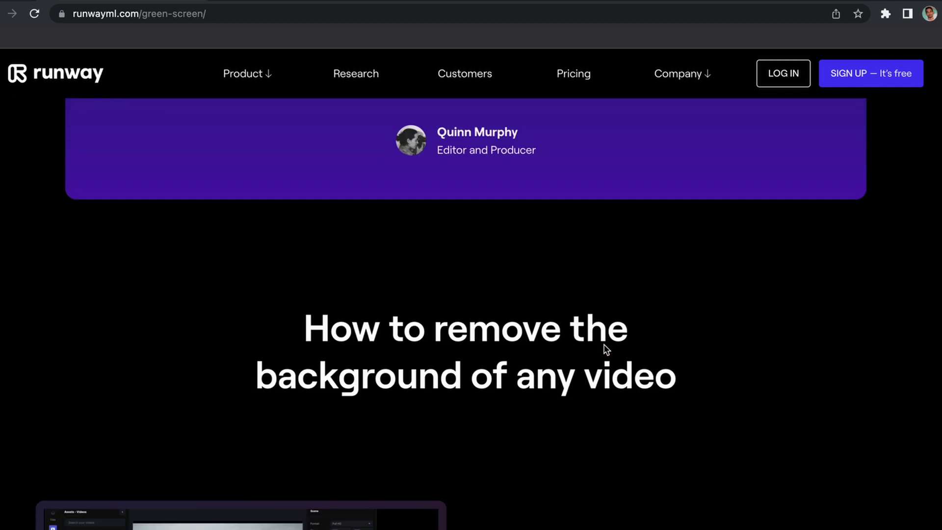
pyautogui.scroll(-5, 607, 349)
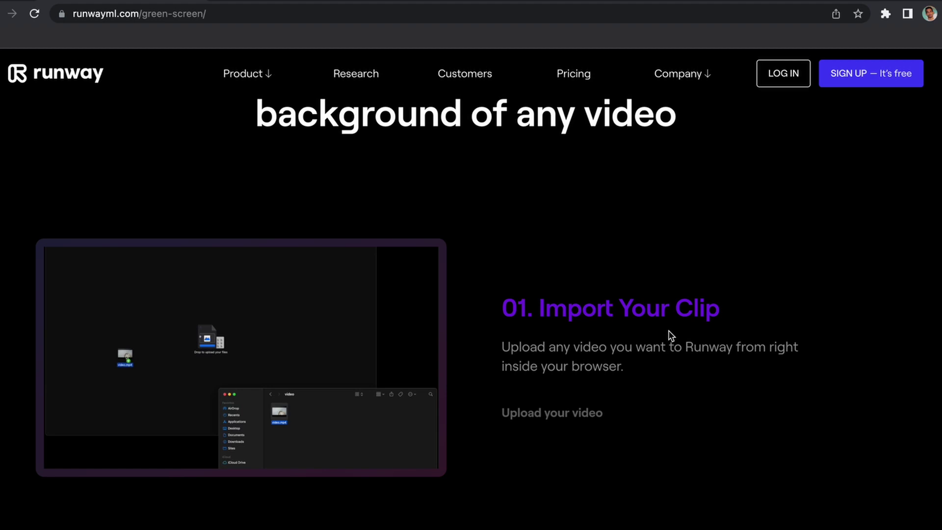
pyautogui.scroll(-5, 671, 336)
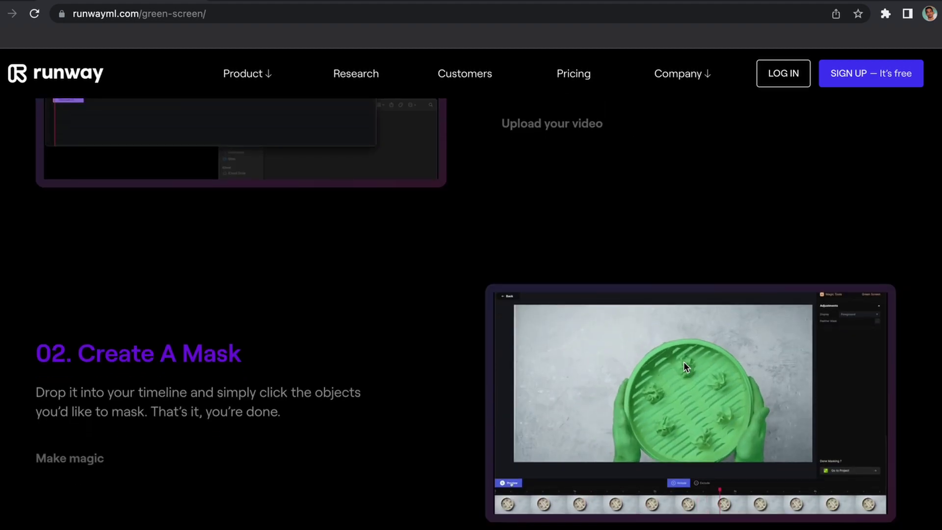
pyautogui.scroll(-12, 685, 367)
pyautogui.scroll(20, 685, 367)
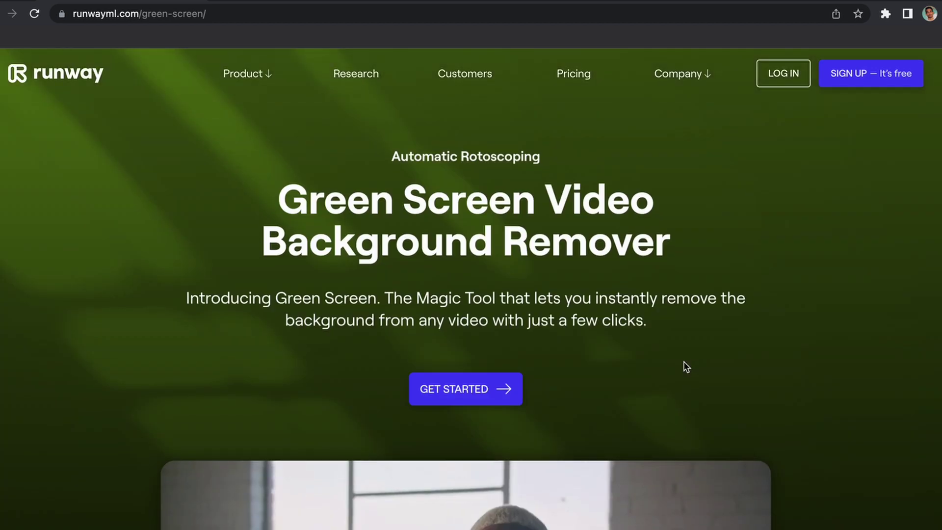
pyautogui.scroll(-5, 686, 367)
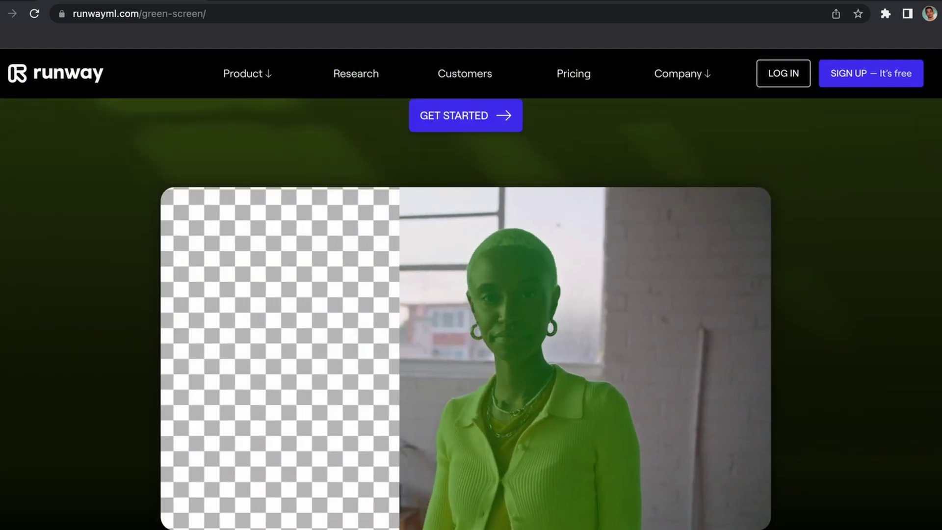
pyautogui.scroll(-4, 350, 481)
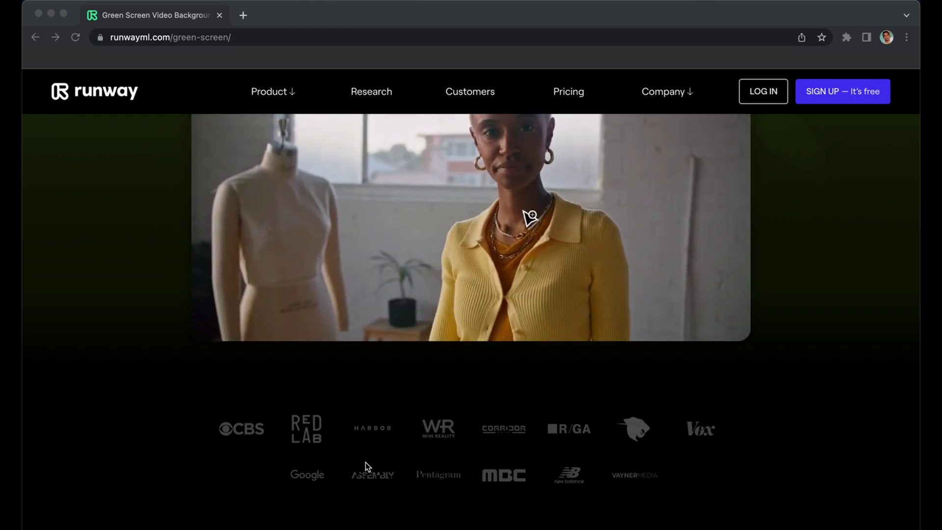
pyautogui.scroll(-5, 398, 406)
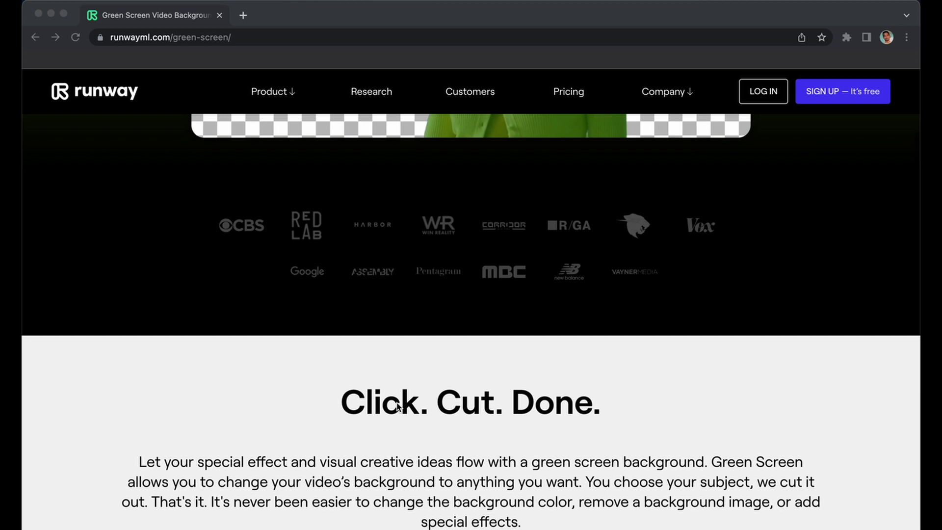
pyautogui.scroll(-3, 397, 406)
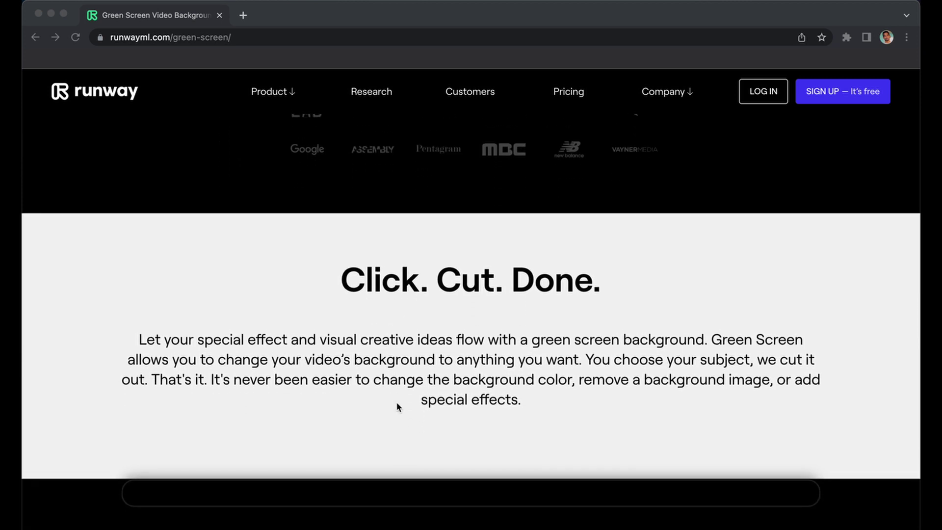
pyautogui.scroll(-1, 398, 406)
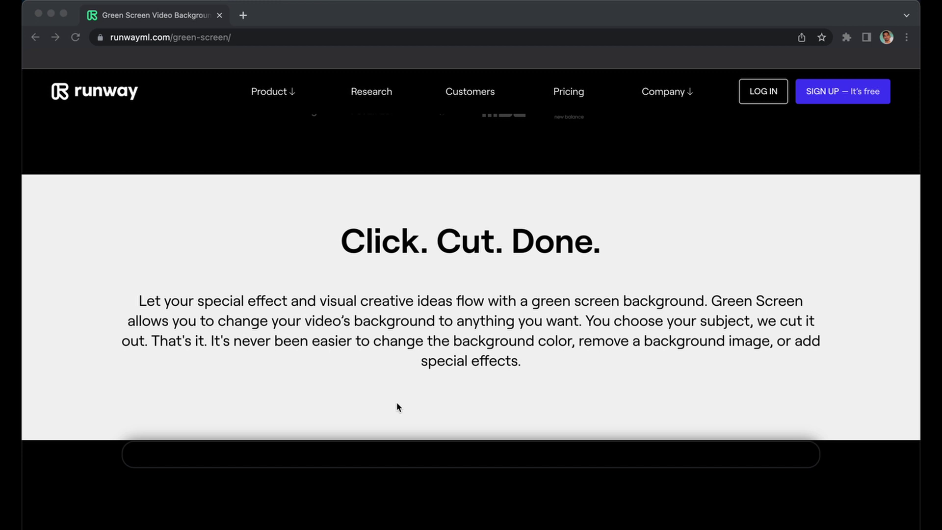
pyautogui.scroll(9, 397, 407)
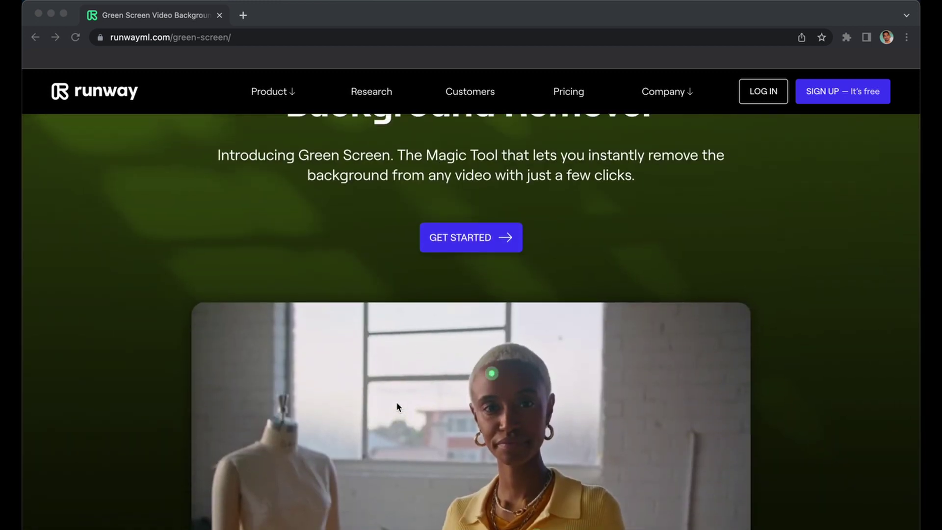
pyautogui.scroll(3, 397, 406)
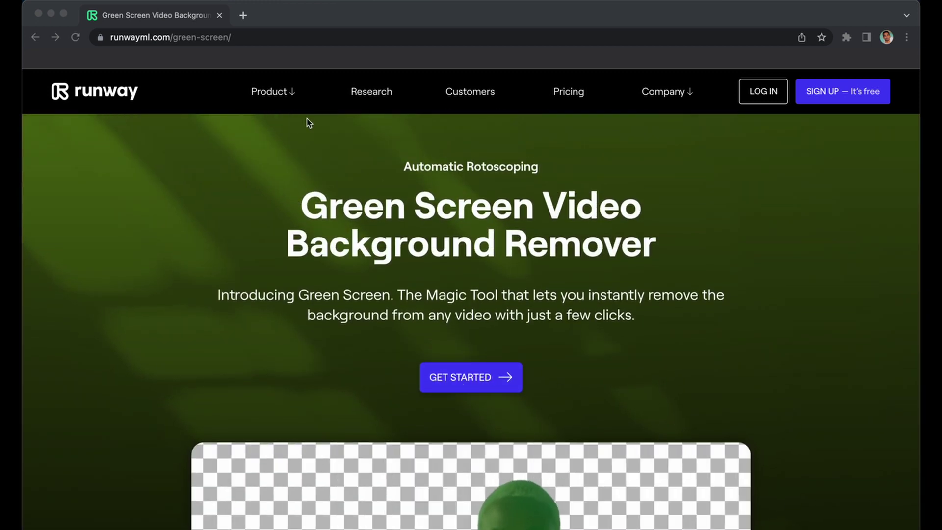
# Select the page address, then sign up for Runway with a Google account.
pyautogui.click(256, 38)
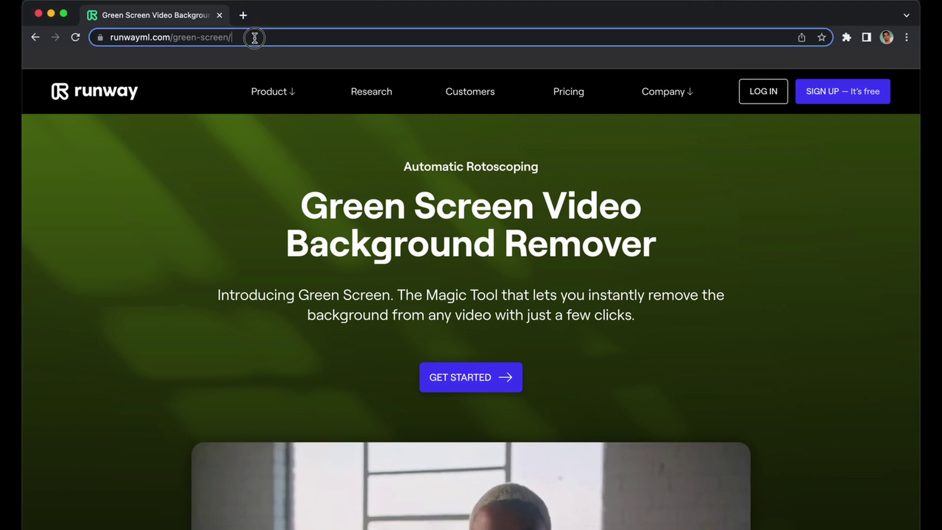
pyautogui.moveTo(254, 38); pyautogui.dragTo(112, 38)
pyautogui.press('Right')
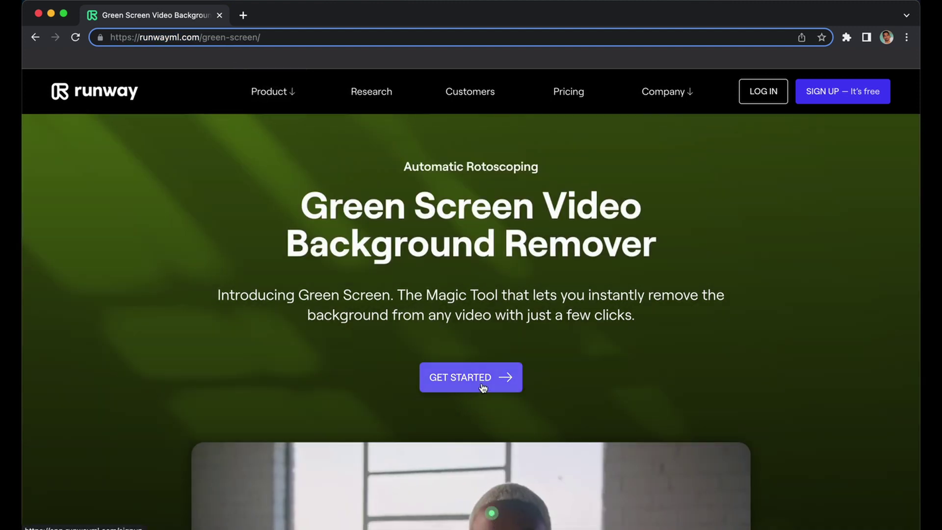
pyautogui.click(483, 388)
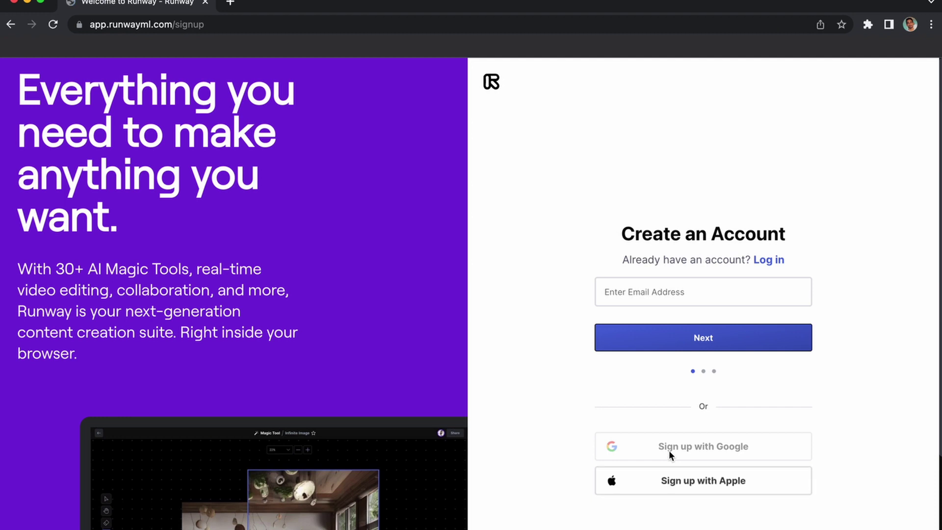
pyautogui.click(669, 455)
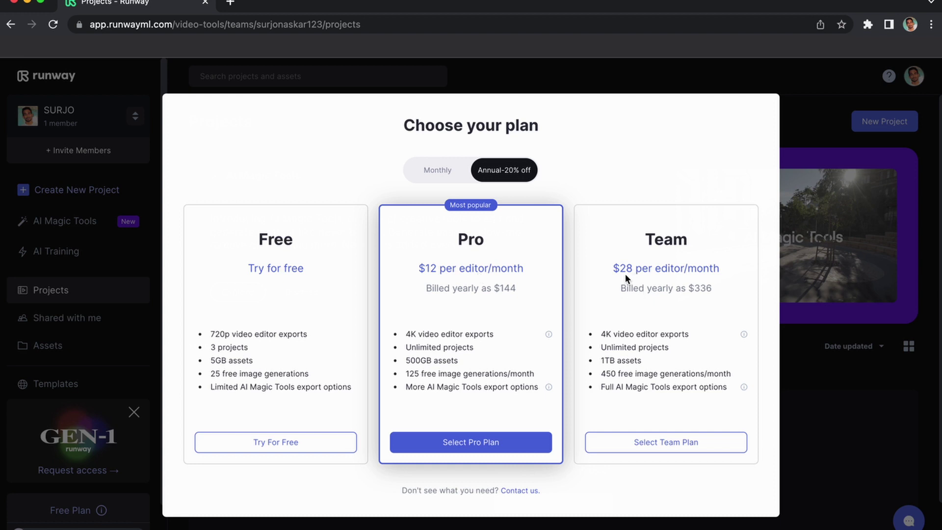
# Pick the Free plan and create a new Green Screen project.
pyautogui.click(289, 452)
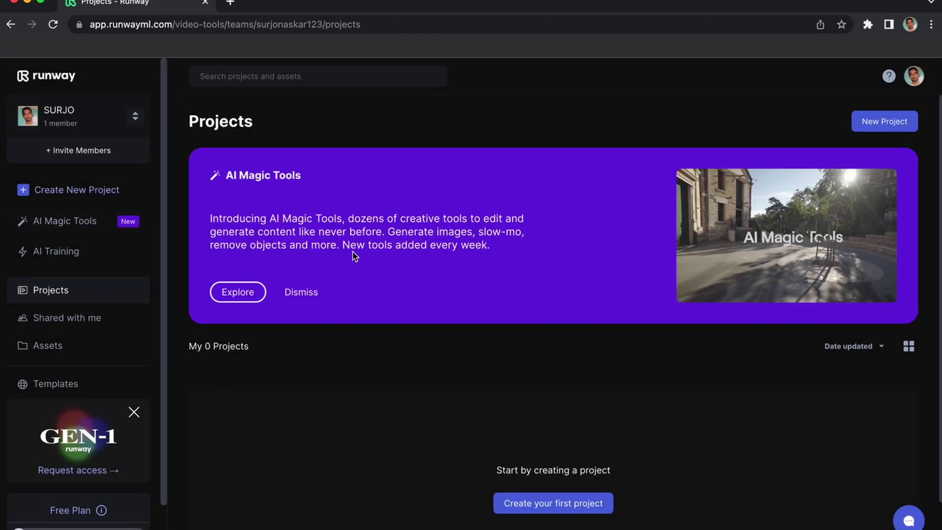
pyautogui.click(65, 190)
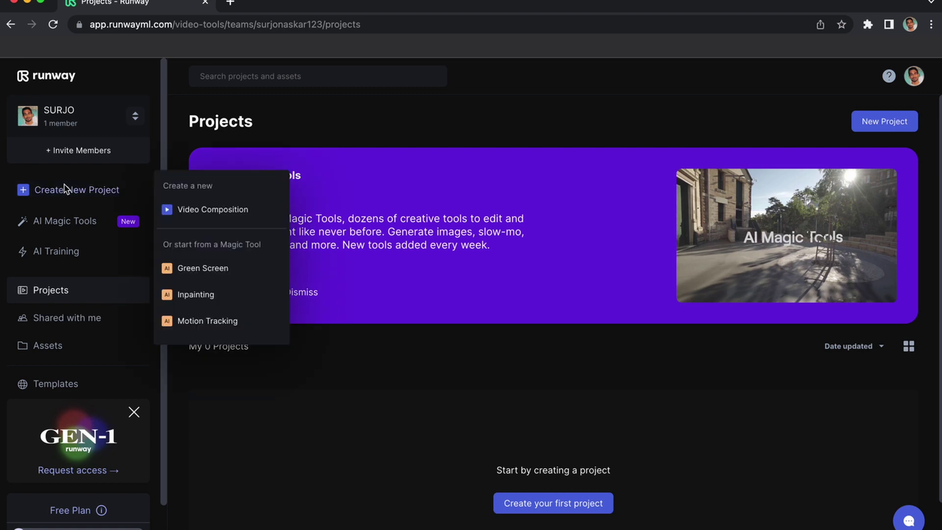
pyautogui.click(228, 269)
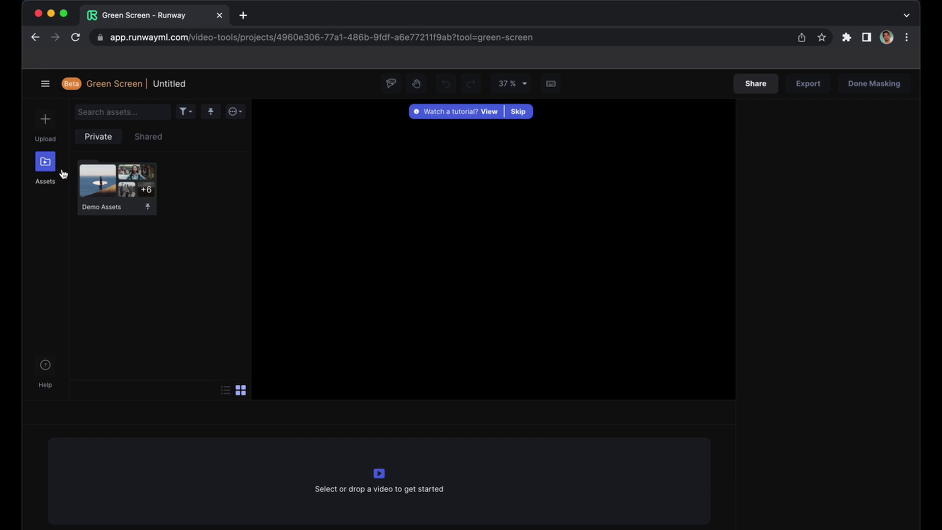
# Upload the video 1.mp4 from the Desktop folder.
pyautogui.click(47, 122)
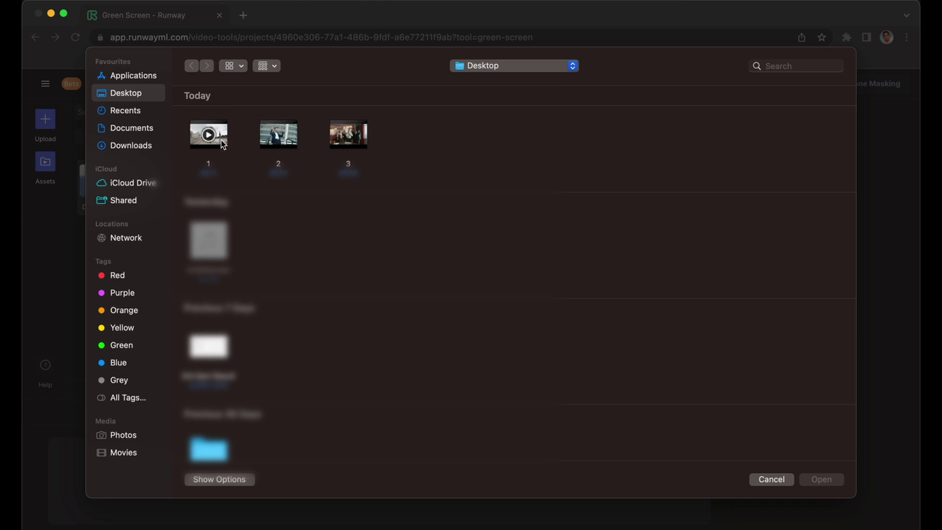
pyautogui.doubleClick(217, 143)
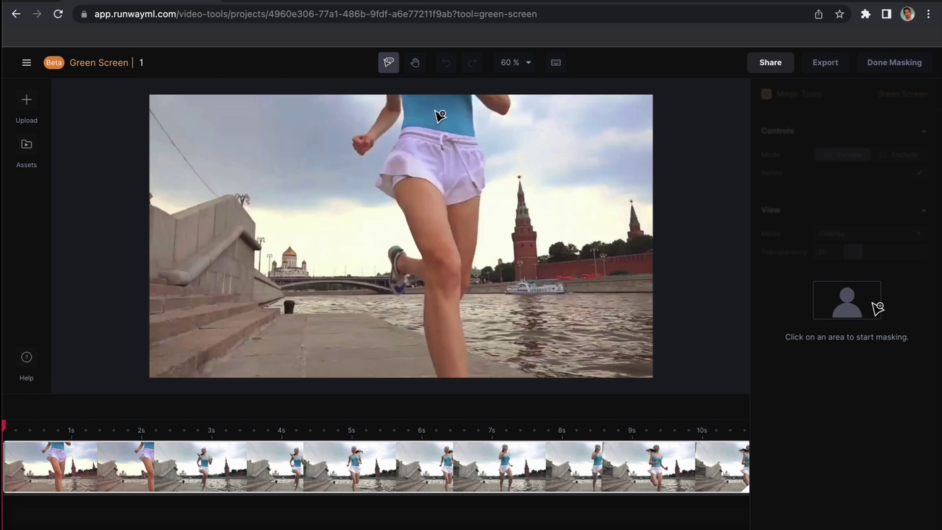
# Mask the runner by selecting her top, then move to about 1 s on the timeline.
pyautogui.click(439, 112)
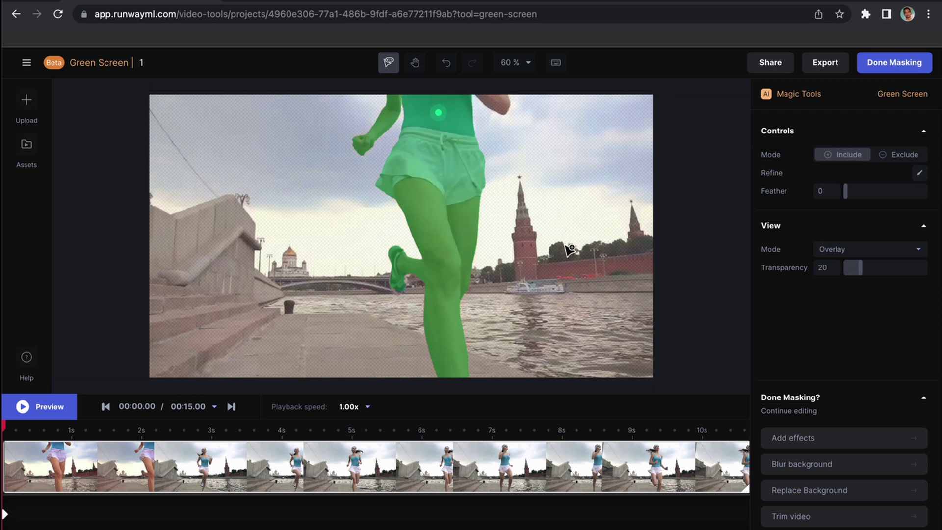
pyautogui.click(69, 432)
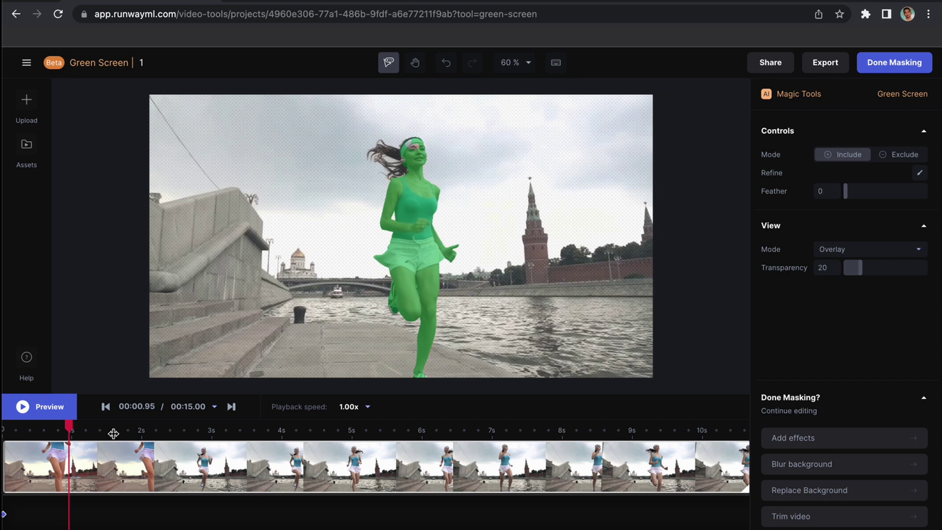
# Add two include points on the runner's flying hair to the mask.
pyautogui.click(391, 149)
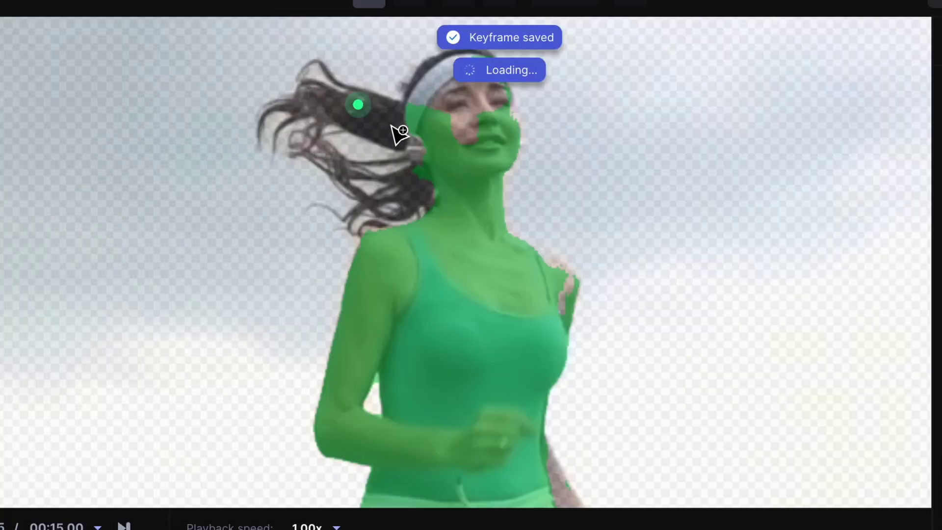
pyautogui.click(391, 124)
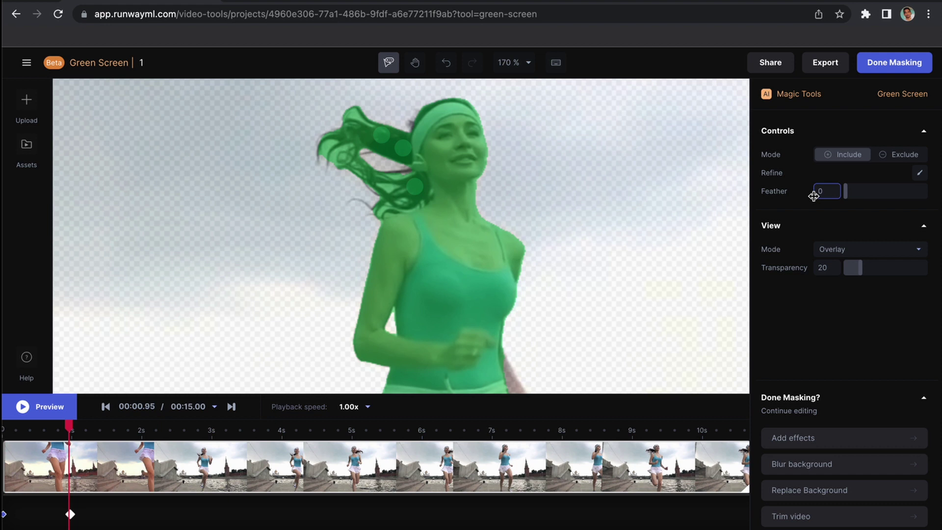
# Set the mask feather to 5 and the view transparency to 78.
pyautogui.moveTo(846, 195)
pyautogui.mouseDown()
pyautogui.moveTo(873, 193)
pyautogui.moveTo(843, 194)
pyautogui.moveTo(873, 194)
pyautogui.moveTo(851, 197)
pyautogui.mouseUp()
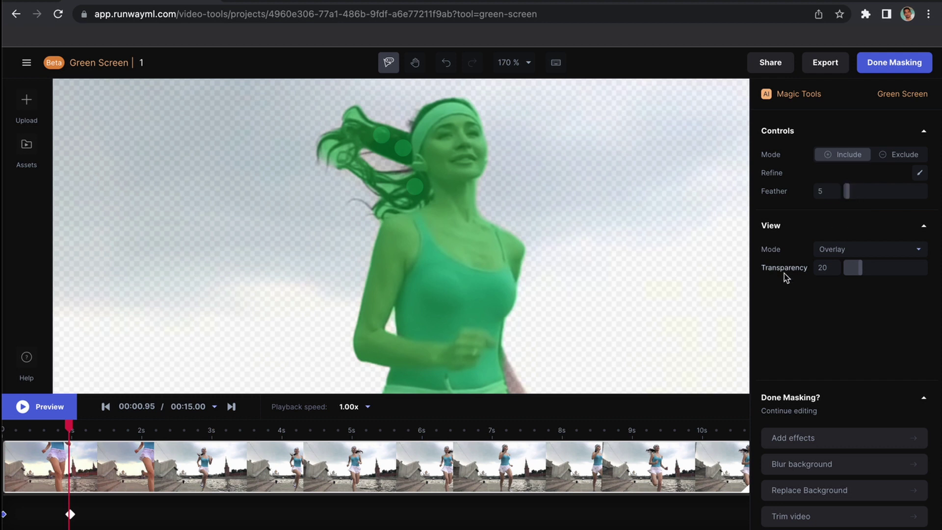
pyautogui.moveTo(860, 269); pyautogui.dragTo(907, 273)
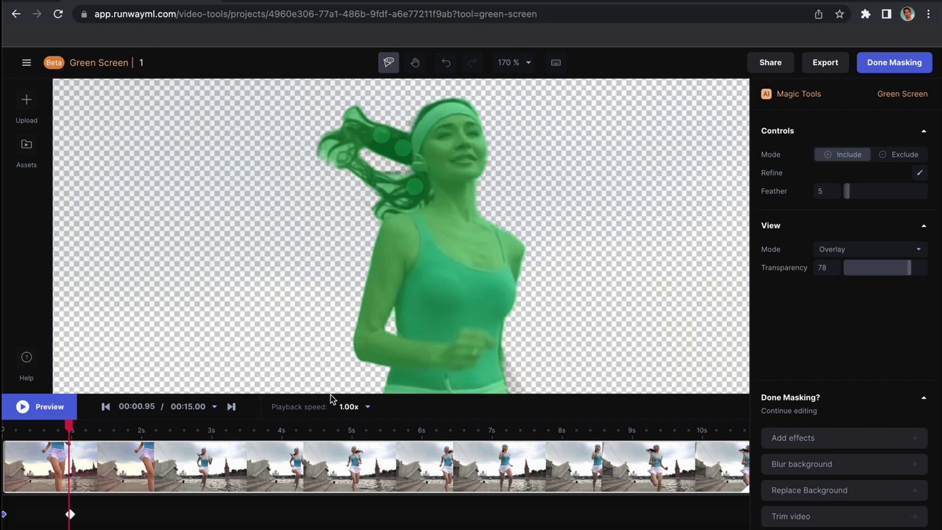
# Scrub the timeline through 3.66, 5.79 and 7.70 s to 9.37 s, checking the mask.
pyautogui.click(141, 434)
pyautogui.click(211, 432)
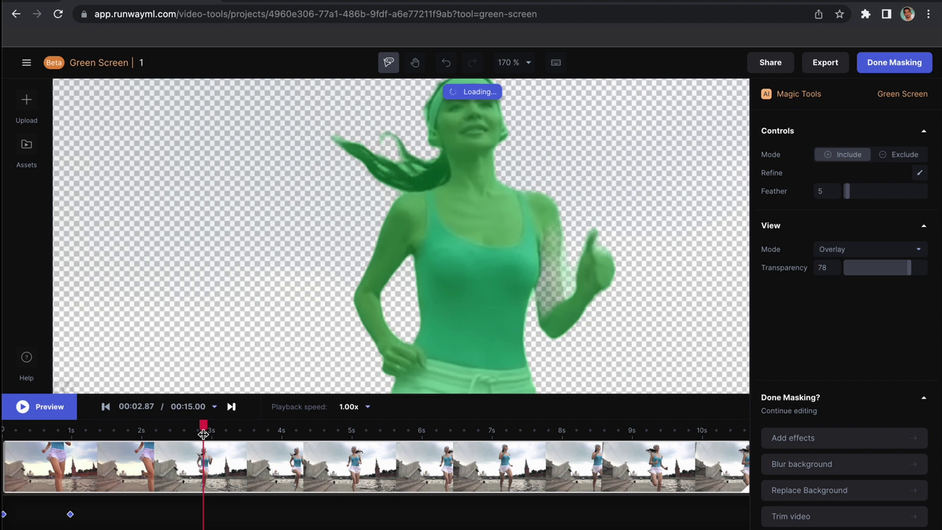
pyautogui.click(258, 430)
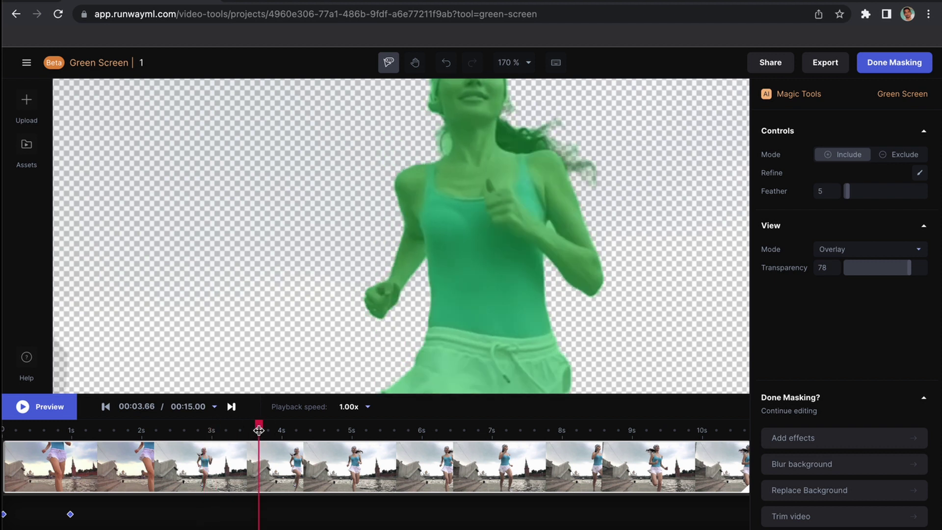
pyautogui.click(294, 430)
pyautogui.click(342, 431)
pyautogui.click(408, 430)
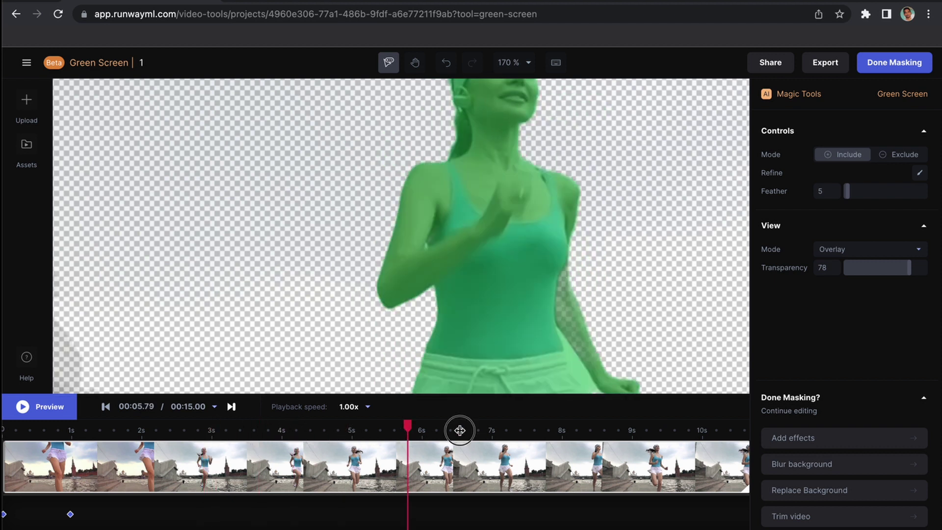
pyautogui.click(460, 431)
pyautogui.click(497, 430)
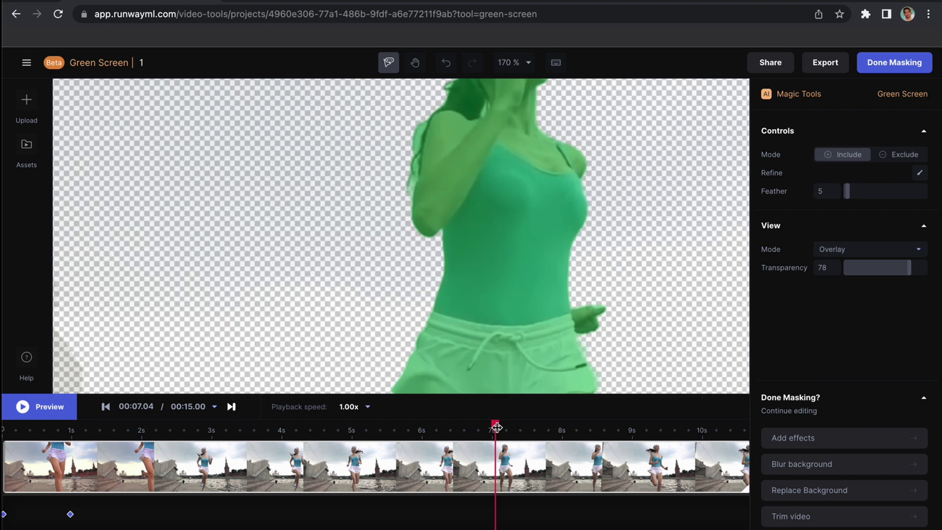
pyautogui.click(541, 430)
pyautogui.click(602, 432)
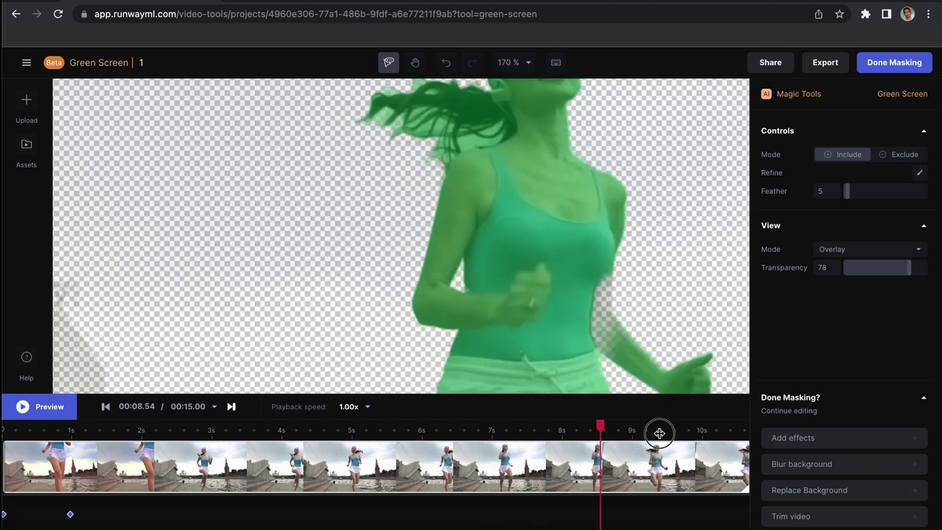
pyautogui.click(659, 431)
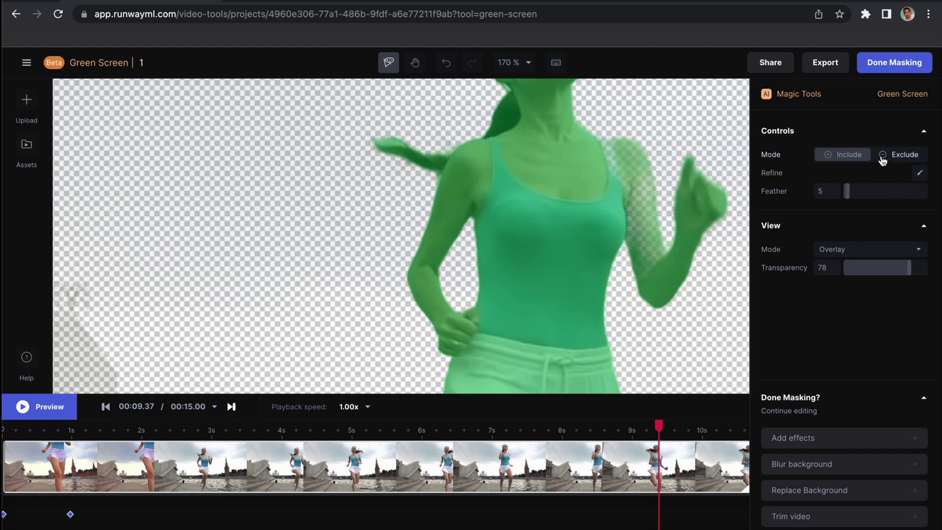
# At 9.37 s, exclude the stray hair tip and include the shoulder with two points, then go to 6 s.
pyautogui.click(909, 155)
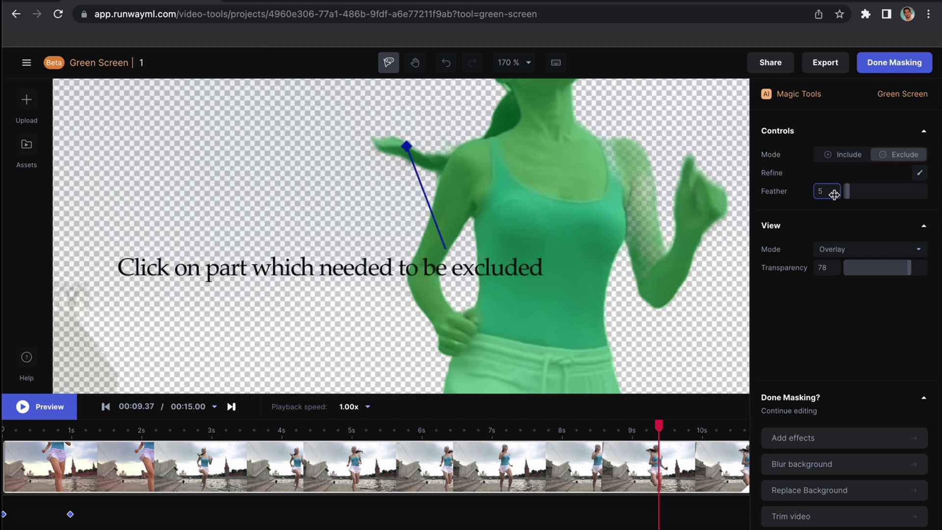
pyautogui.click(389, 140)
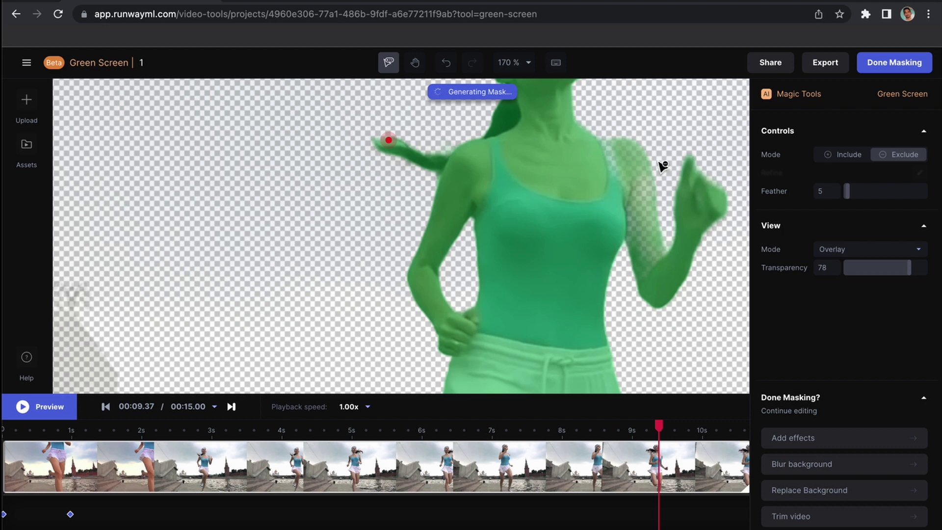
pyautogui.click(847, 156)
pyautogui.click(622, 155)
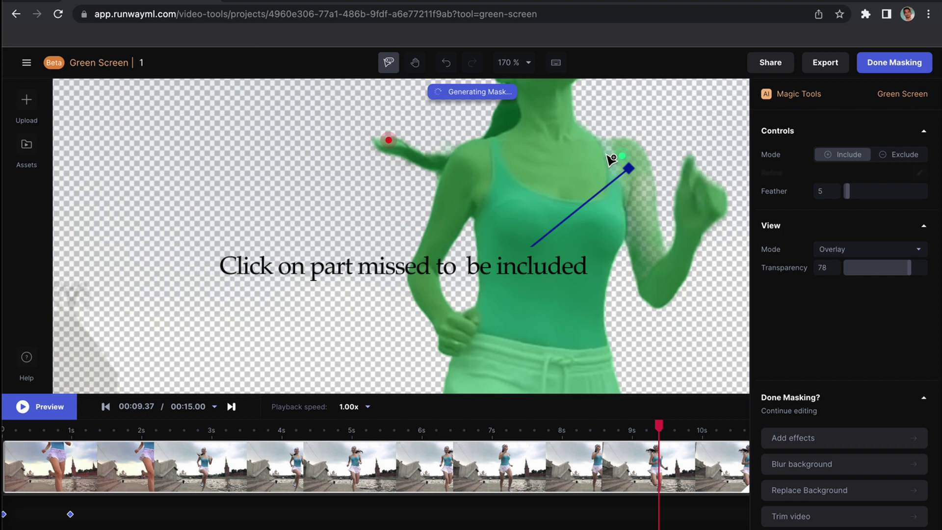
pyautogui.click(609, 154)
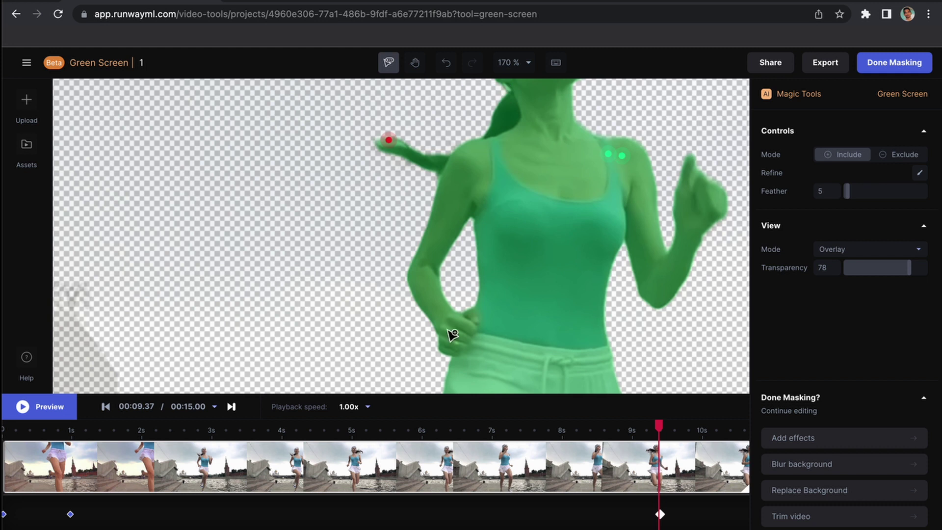
pyautogui.click(423, 431)
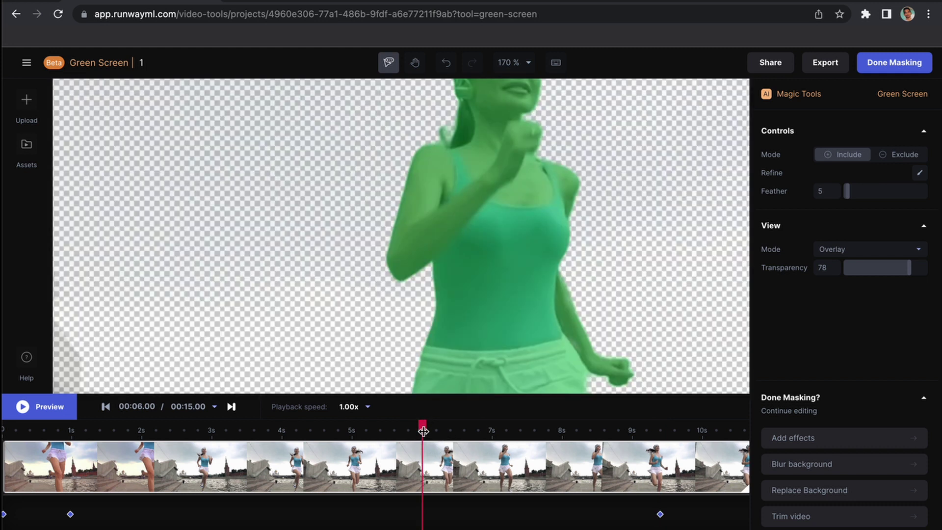
# Step back to 5 s, then 4 s, and zoom the canvas in to 400%.
pyautogui.click(353, 430)
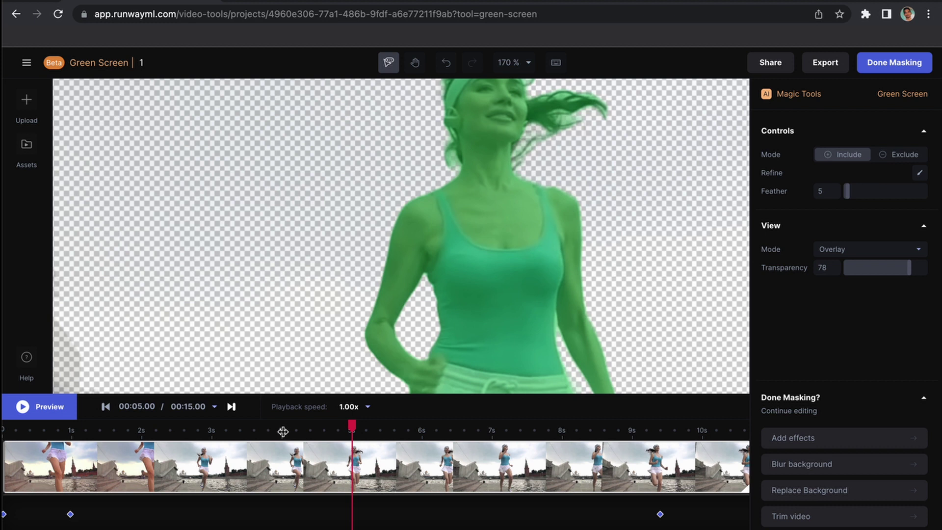
pyautogui.click(283, 431)
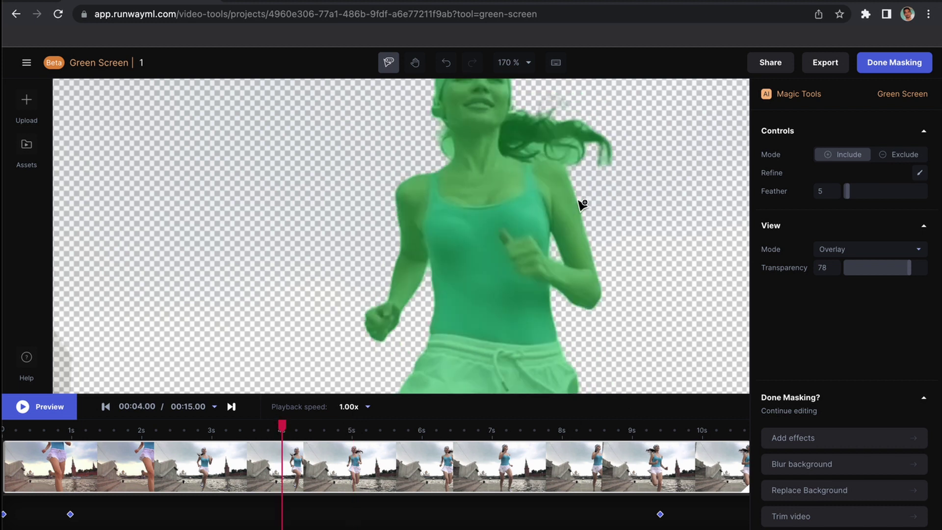
pyautogui.scroll(5, 580, 204)
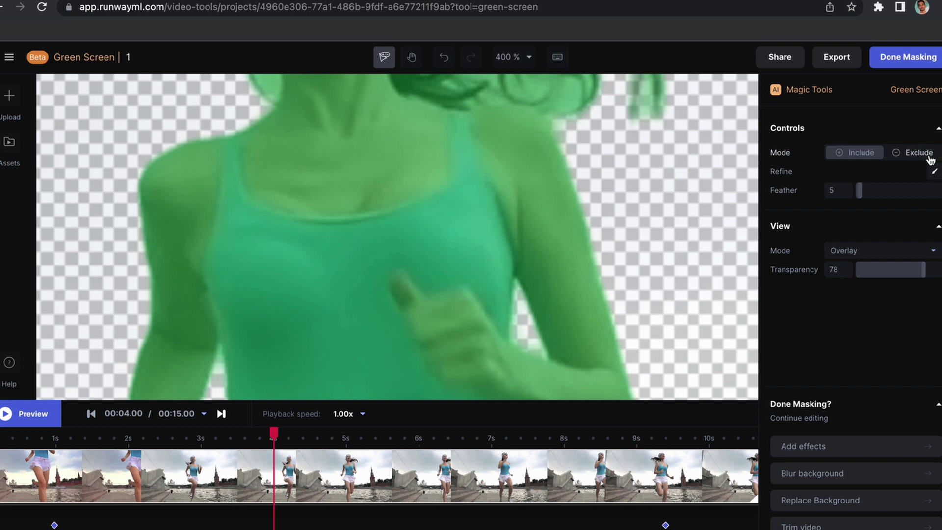
# Exclude the stray hair patch at 4.00 s, then review the mask at 5, 6 and 10 s.
pyautogui.click(898, 152)
pyautogui.click(568, 95)
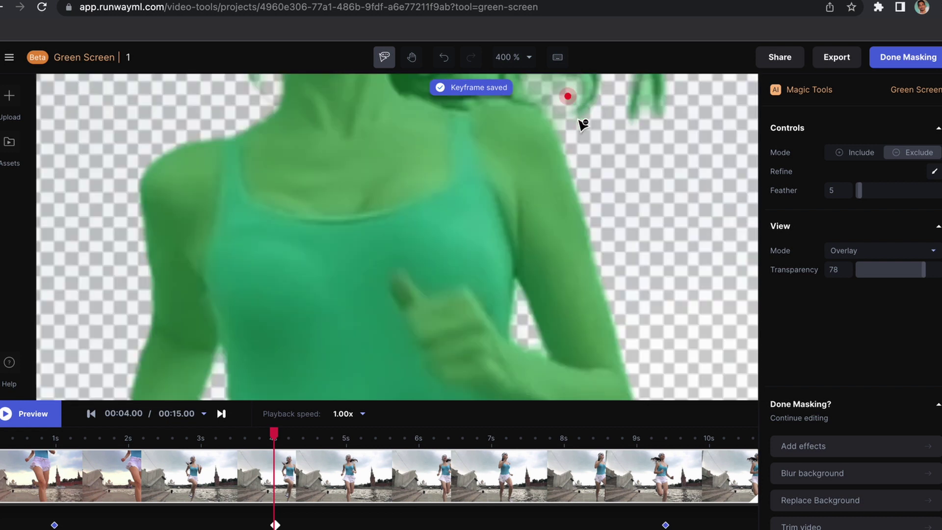
pyautogui.click(347, 437)
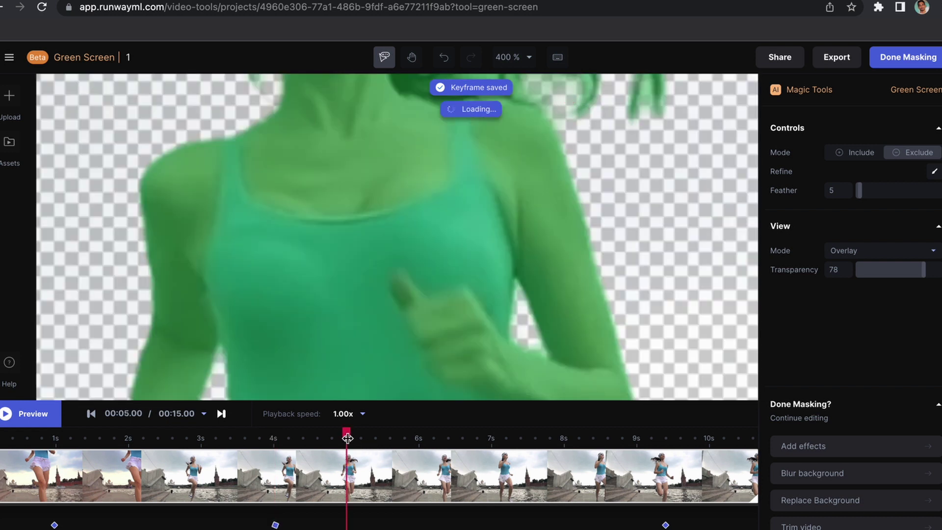
pyautogui.click(419, 439)
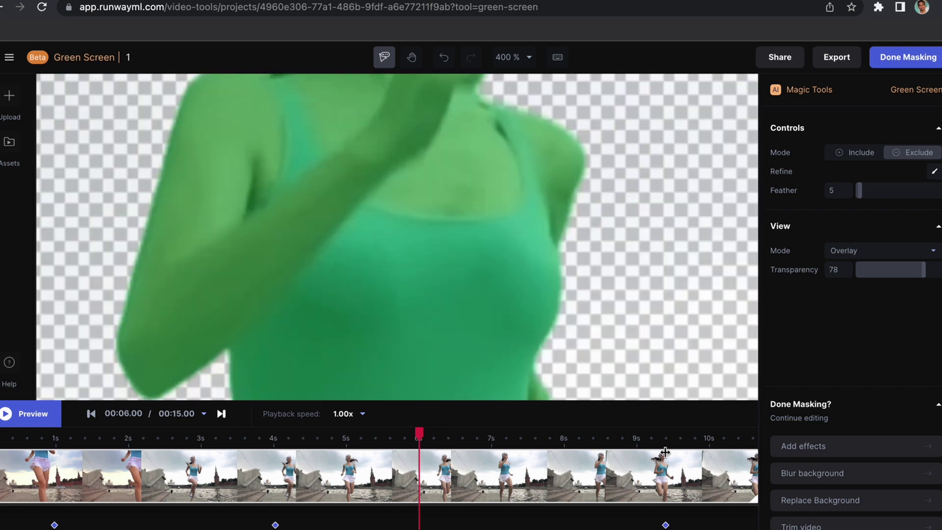
pyautogui.click(709, 439)
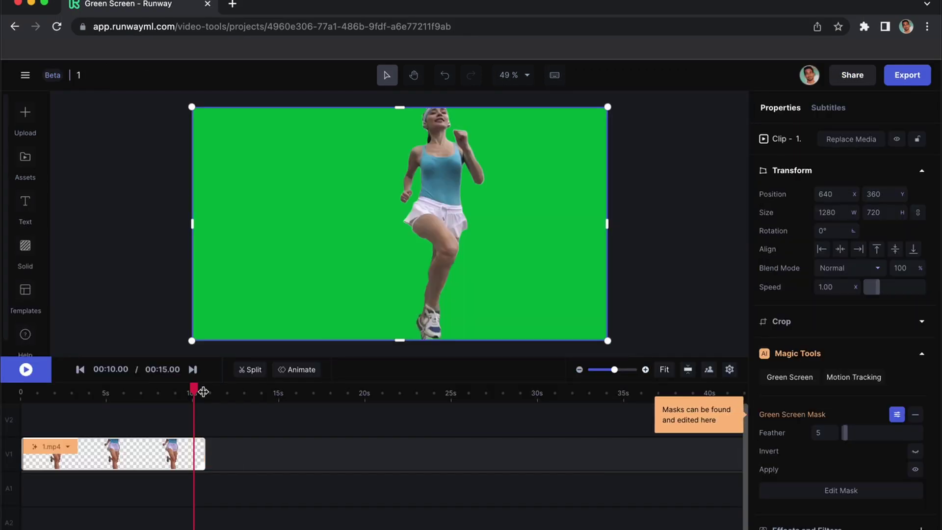
# Rewind to 0 and play the keyed runner over the solid green background.
pyautogui.moveTo(203, 392); pyautogui.dragTo(25, 394)
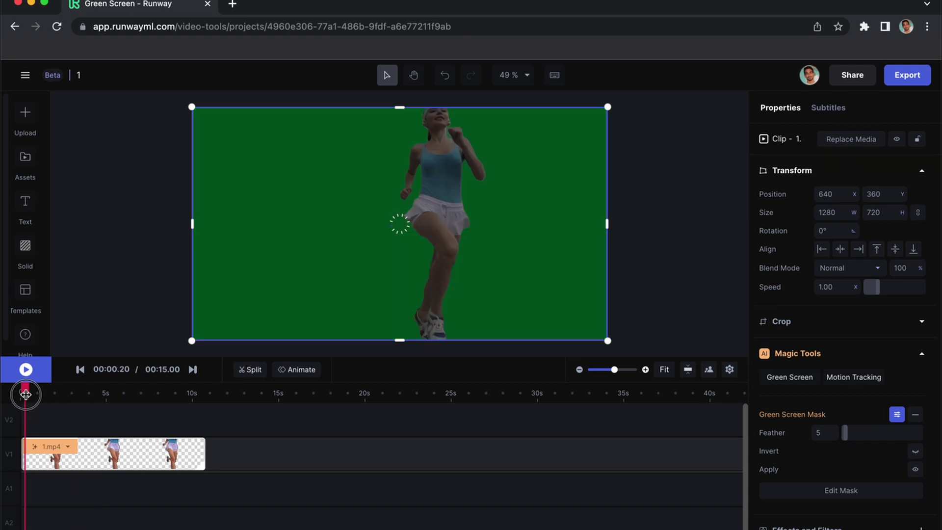
pyautogui.press('space')
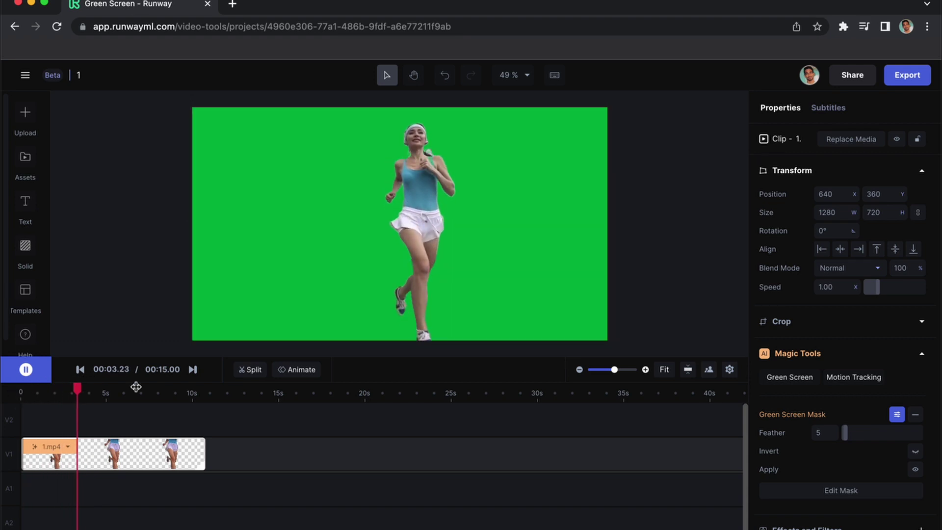